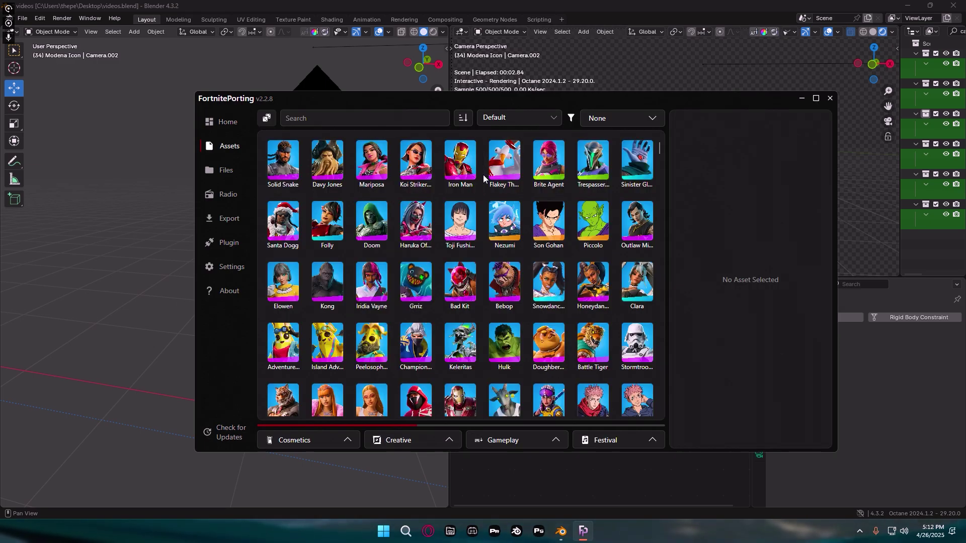
Scroll through the character cosmetics grid in FortnitePorting to find the Wonder outfit
scroll(496, 340, down, 3)
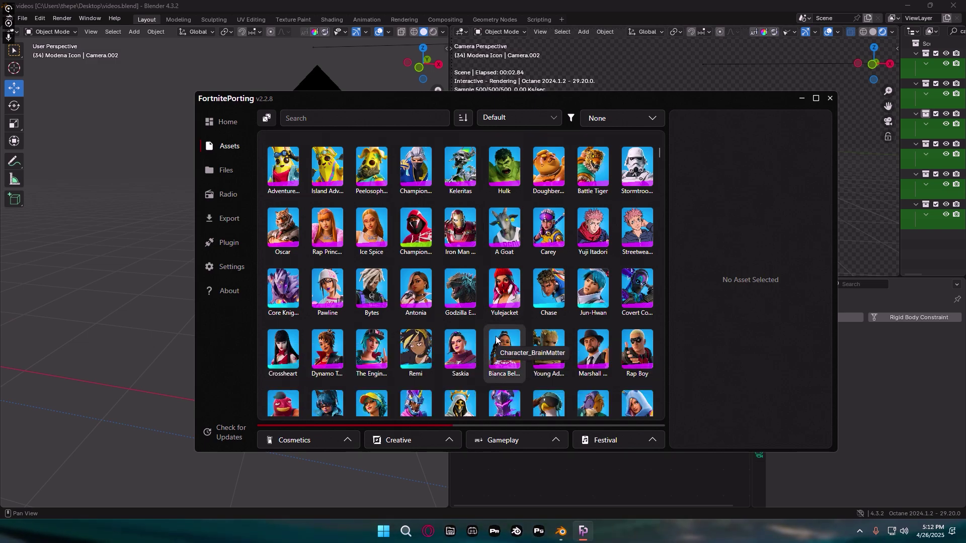
scroll(496, 340, down, 2)
scroll(536, 324, up, 1)
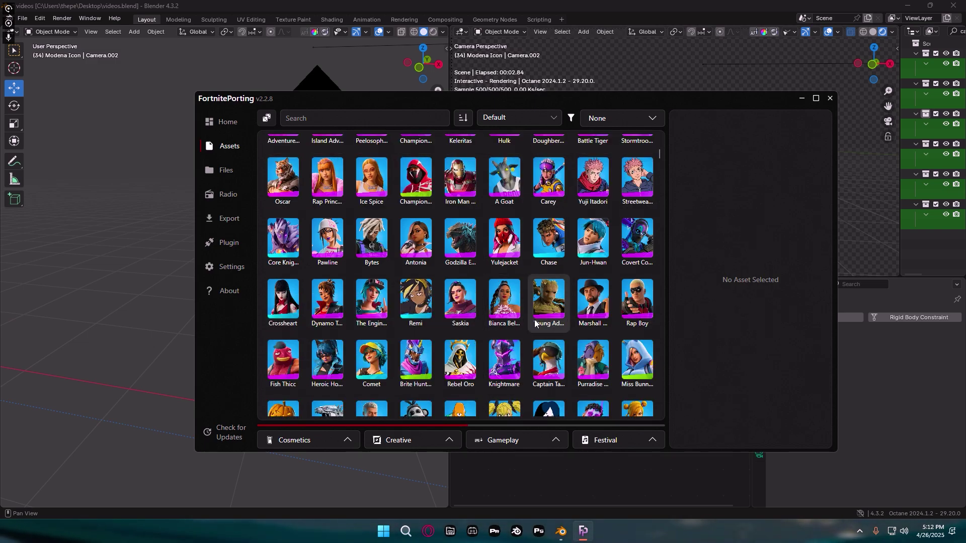
scroll(526, 327, up, 4)
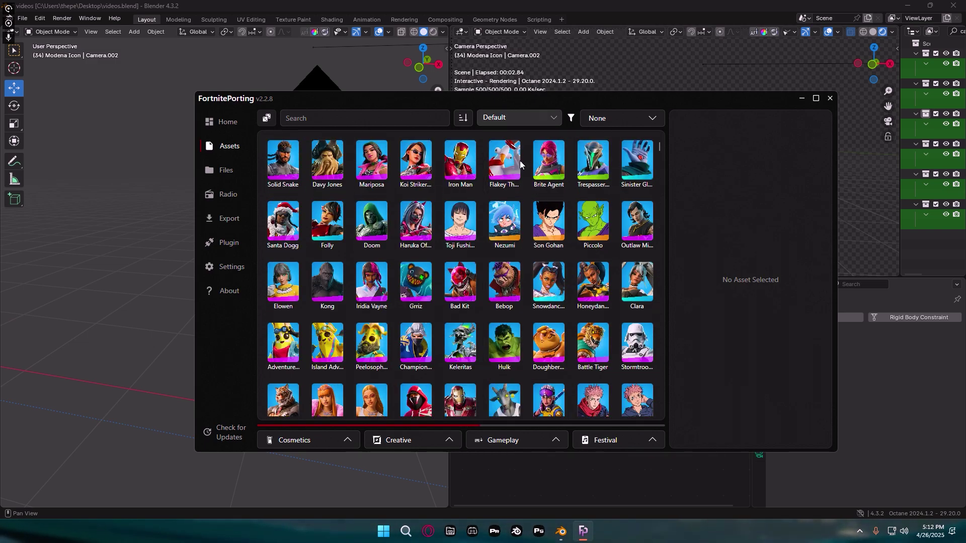
Select the Wonder outfit, export it to Blender, and minimize FortnitePorting
drag(659, 155, 659, 312)
click(340, 308)
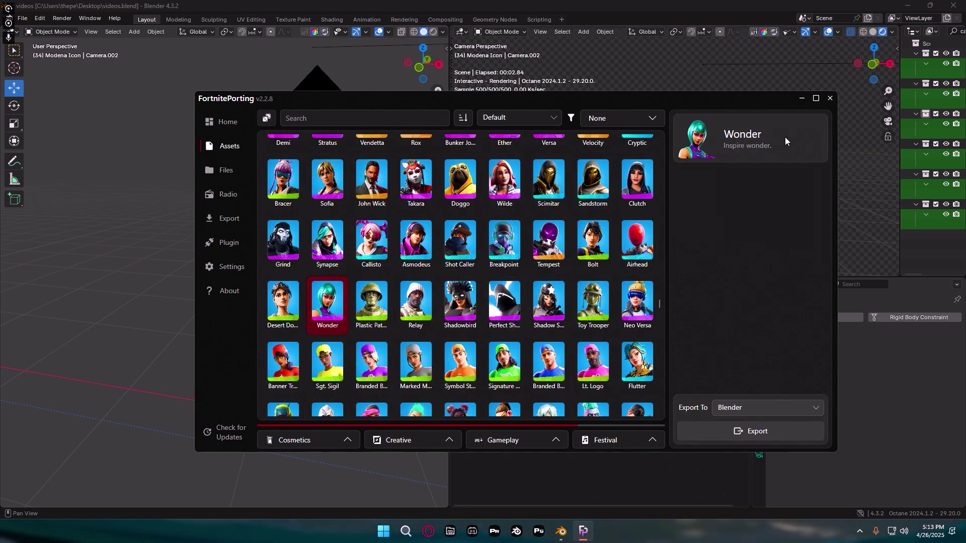
click(727, 436)
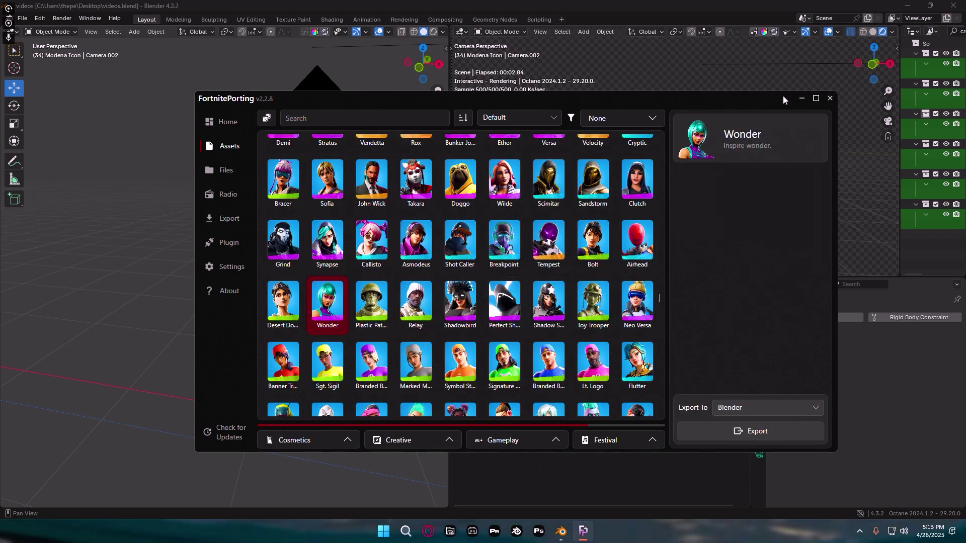
click(801, 98)
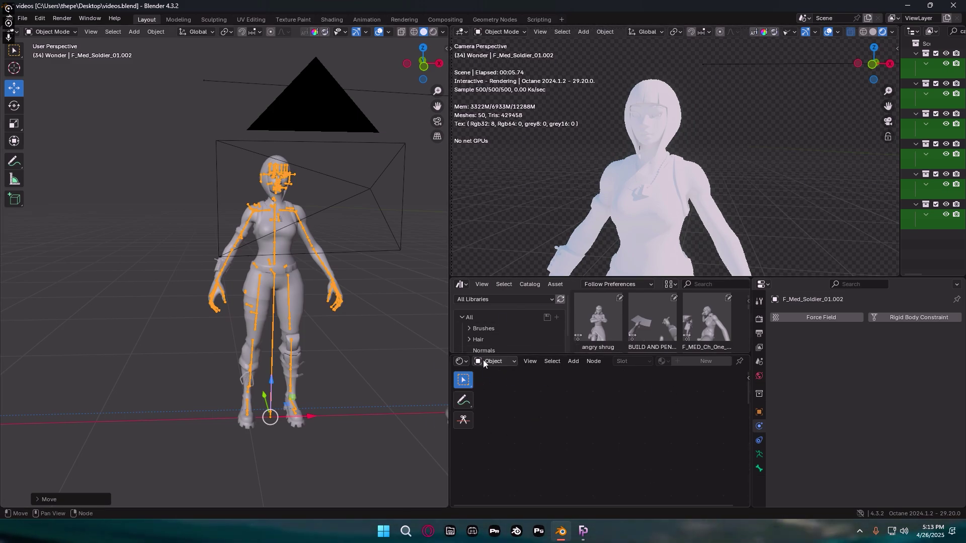
Make the lower area a Shader Editor, select the body mesh, and save the file
click(461, 361)
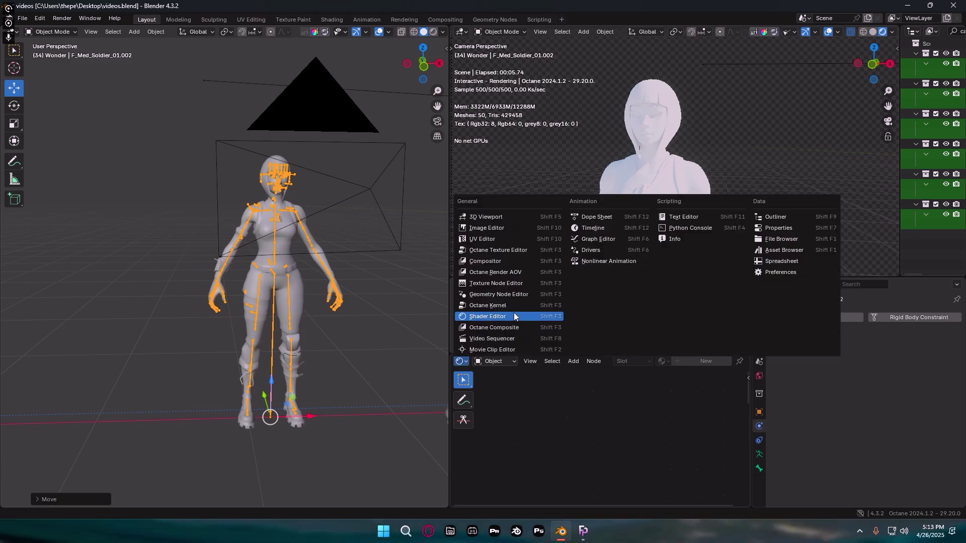
click(461, 361)
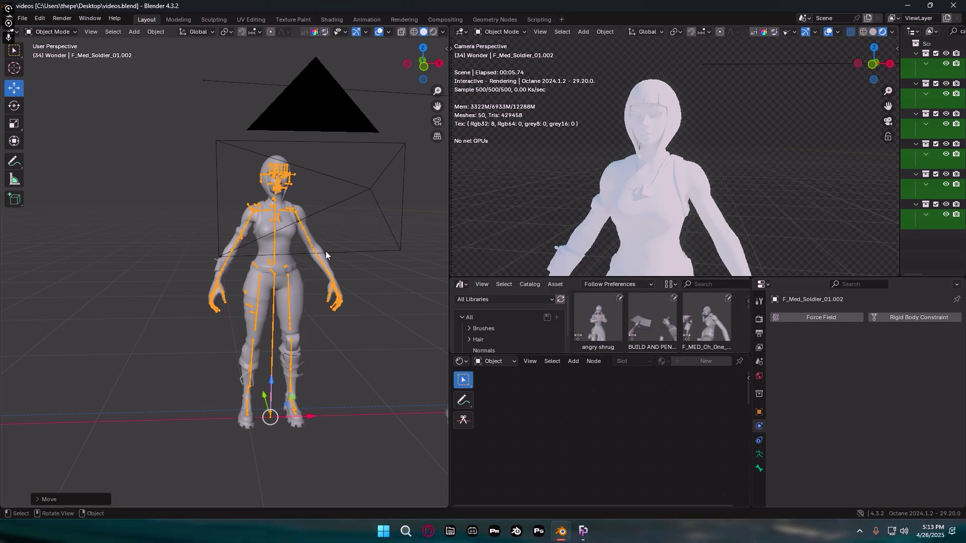
click(276, 237)
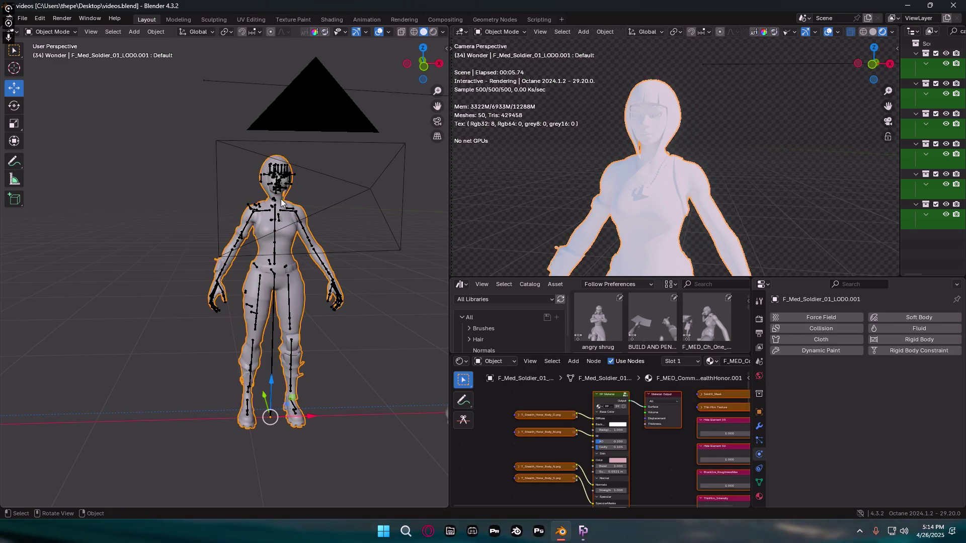
click(285, 279)
click(284, 241)
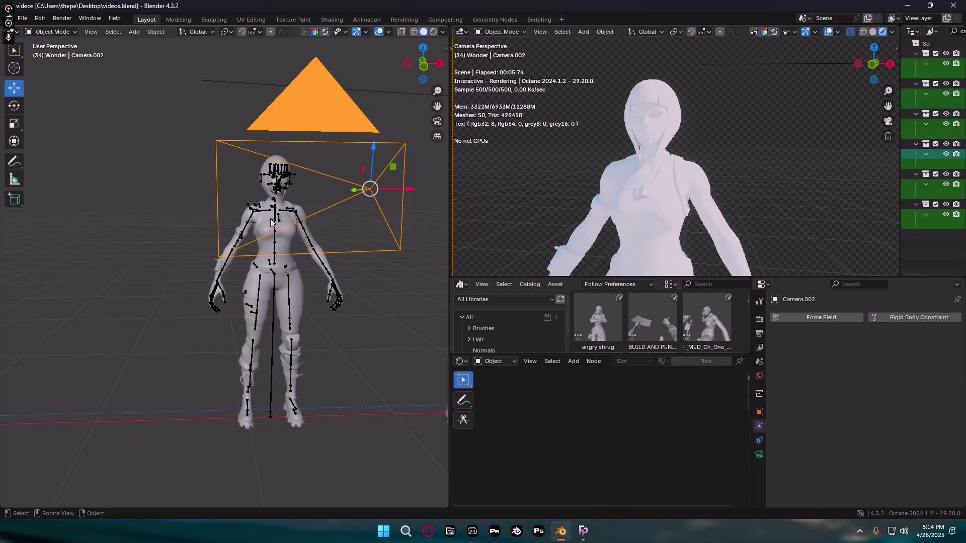
click(296, 295)
key(ctrl+s)
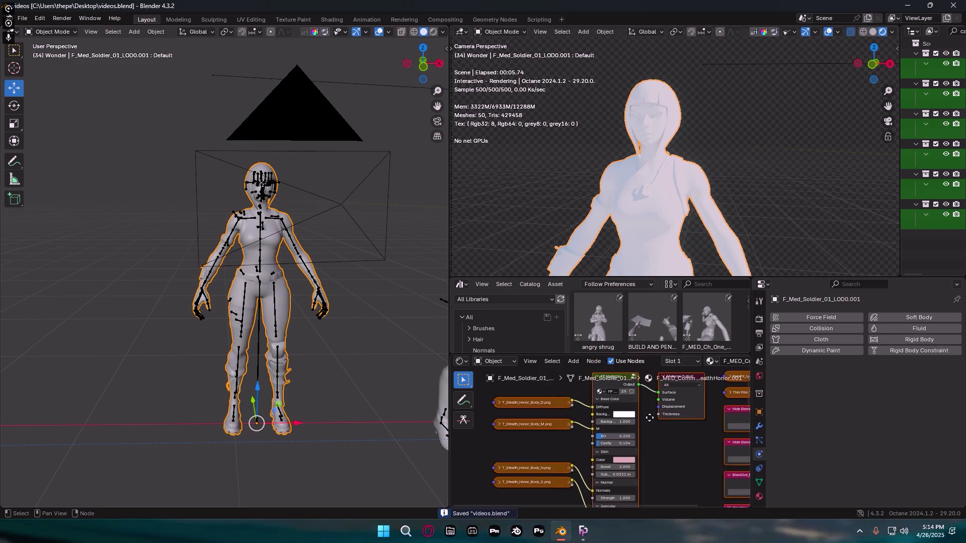
Delete the body's FP Material node and box-select its four texture nodes
middle_drag(648, 435, 635, 450)
scroll(599, 417, up, 6)
scroll(599, 419, down, 4)
scroll(600, 421, down, 1)
key(x)
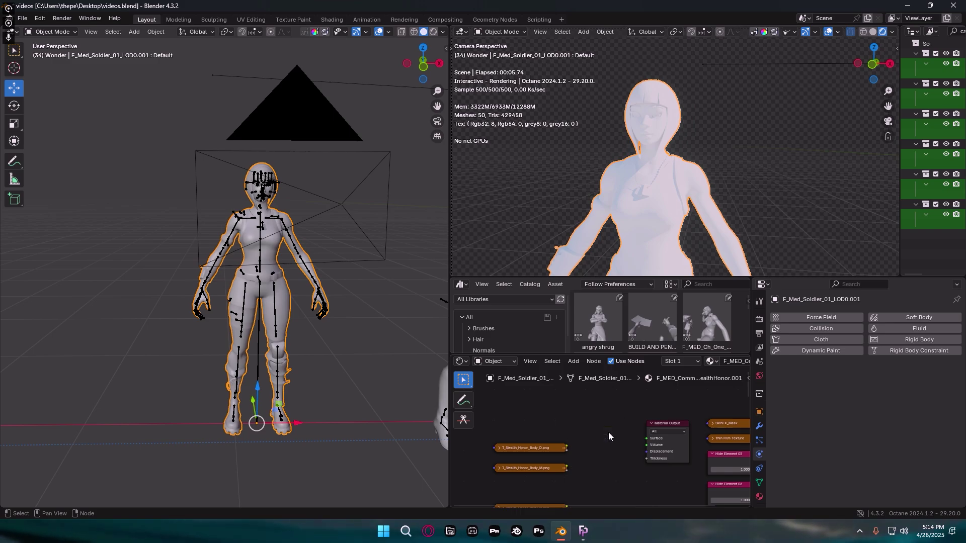
scroll(614, 432, down, 1)
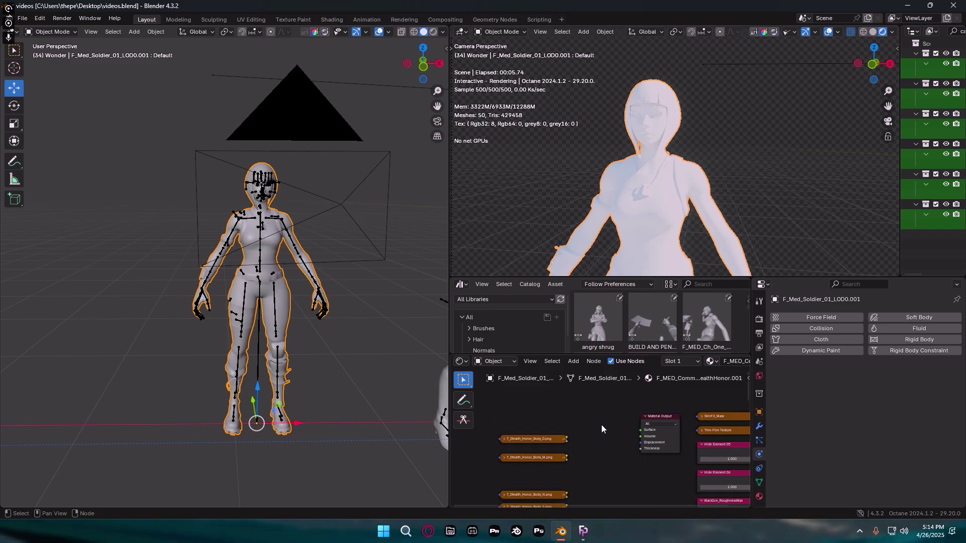
middle_drag(587, 443, 587, 408)
drag(583, 480, 516, 403)
middle_drag(605, 446, 604, 457)
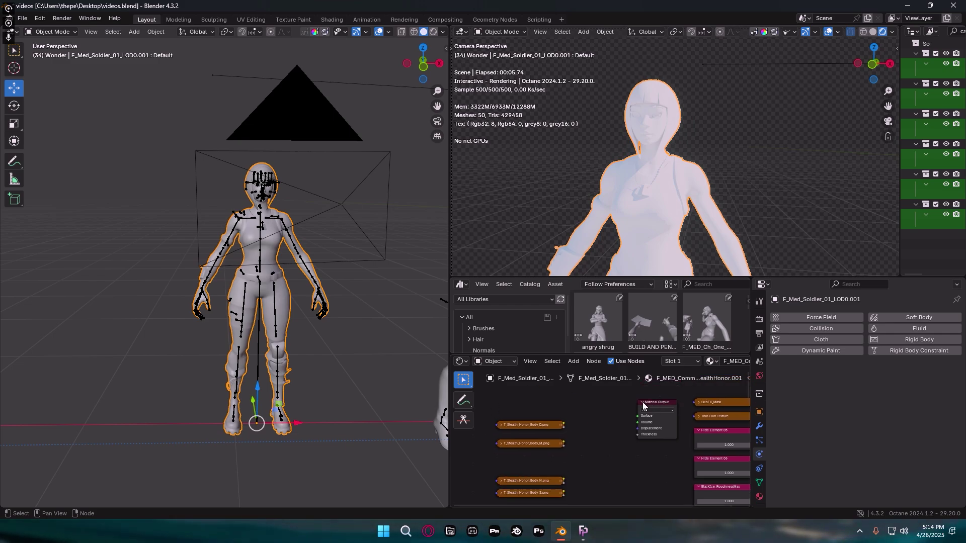
Add an Octane Standard node from an 'octane' search and place it beside Material Output
key(shift+a)
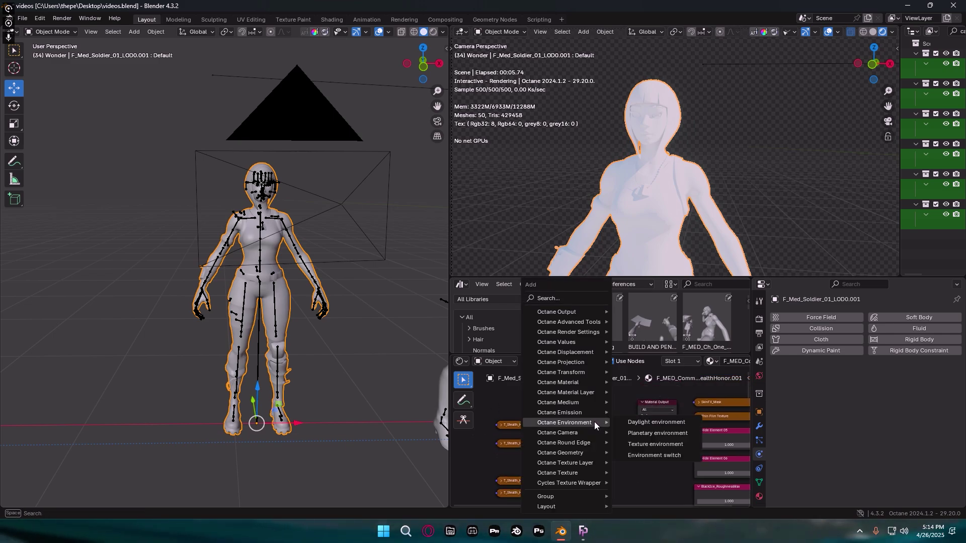
text(octane)
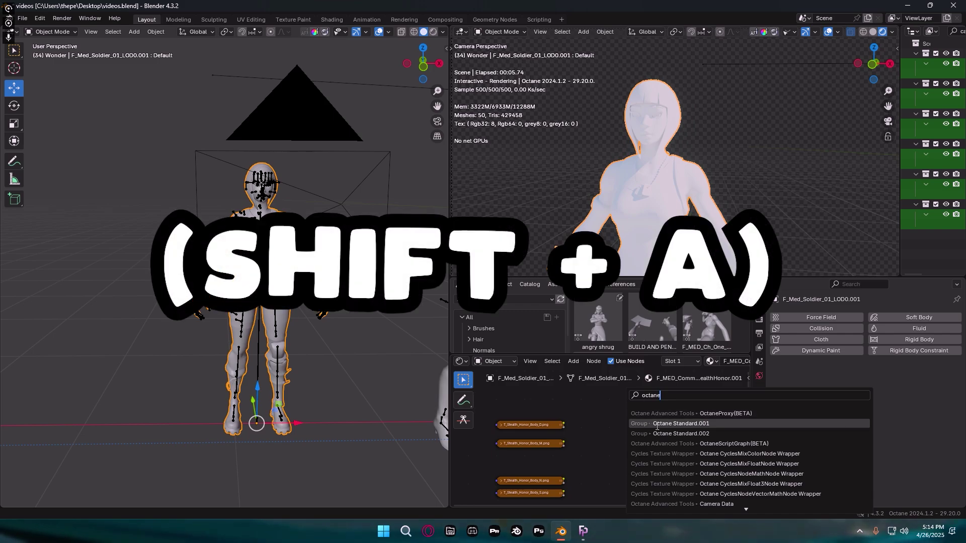
click(703, 422)
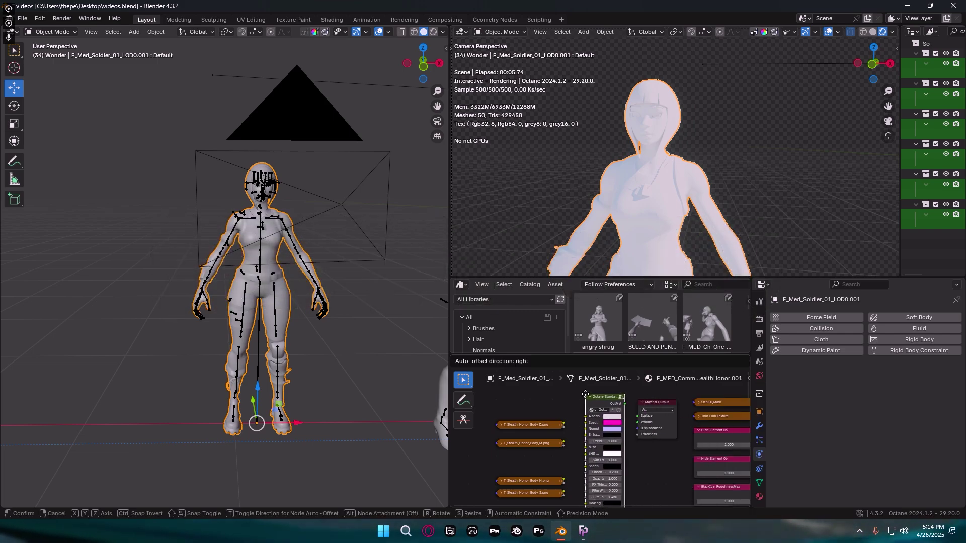
click(584, 391)
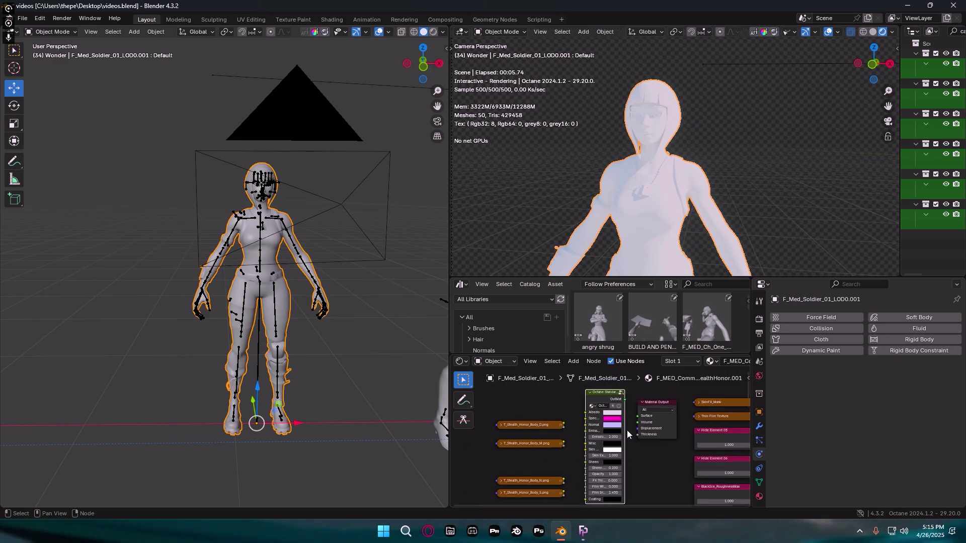
Wire Octane Standard's OutMat into Material Output Surface and line up the body texture nodes
scroll(627, 434, up, 3)
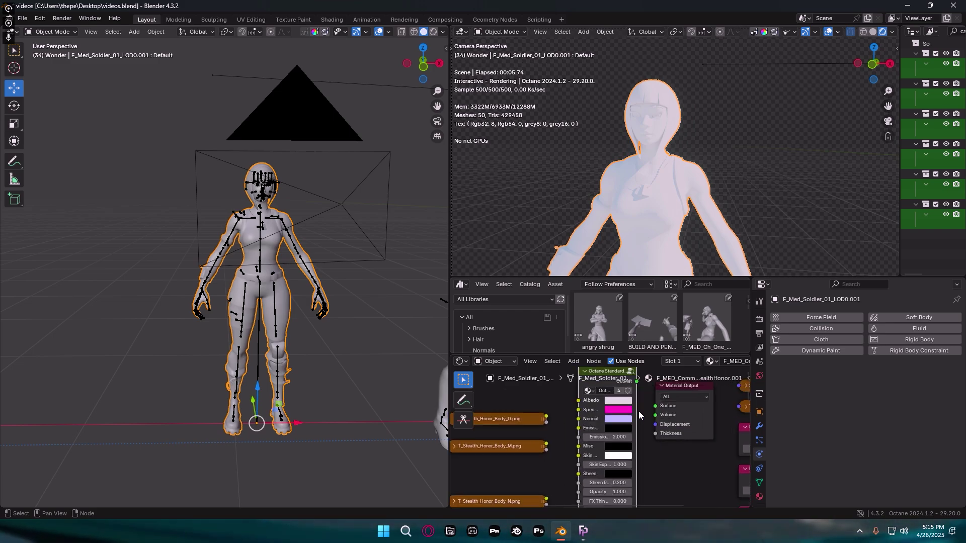
middle_drag(648, 402, 641, 429)
scroll(621, 414, up, 1)
drag(629, 408, 650, 433)
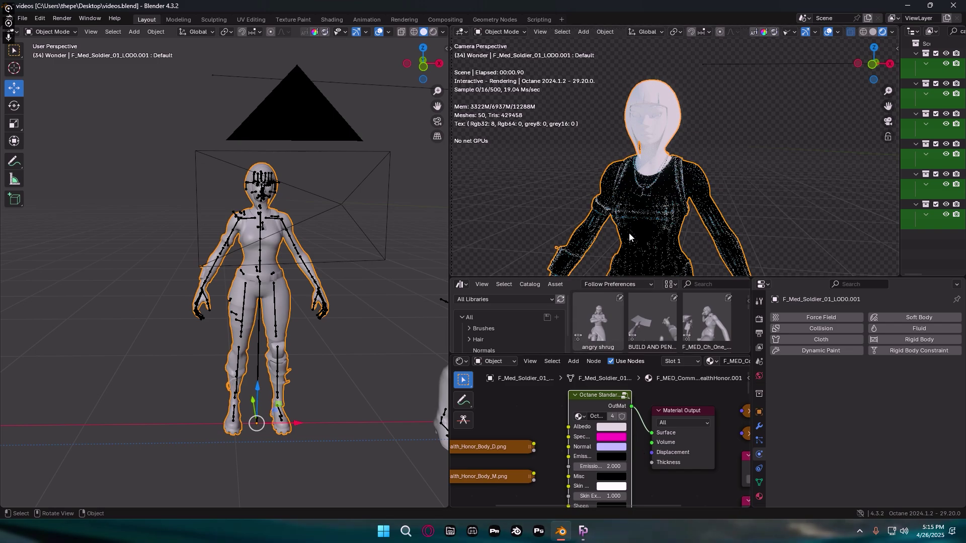
middle_drag(561, 421, 631, 426)
scroll(581, 442, down, 3)
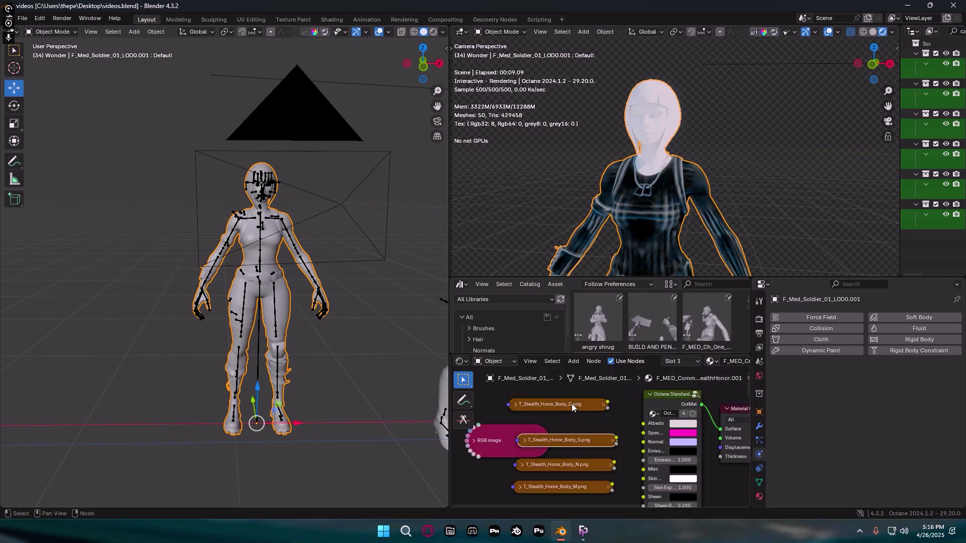
drag(572, 404, 580, 412)
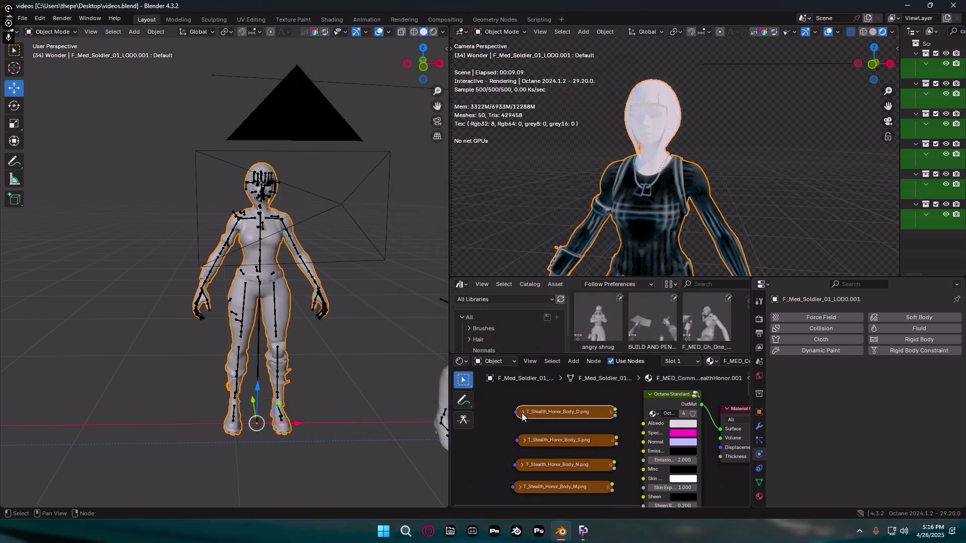
Replace T_Stealth_Honor_Body_D with an RGB image node feeding the Octane Standard Albedo
click(522, 412)
drag(264, 340, 164, 289)
key(x)
drag(262, 286, 418, 209)
drag(501, 236, 574, 300)
click(302, 210)
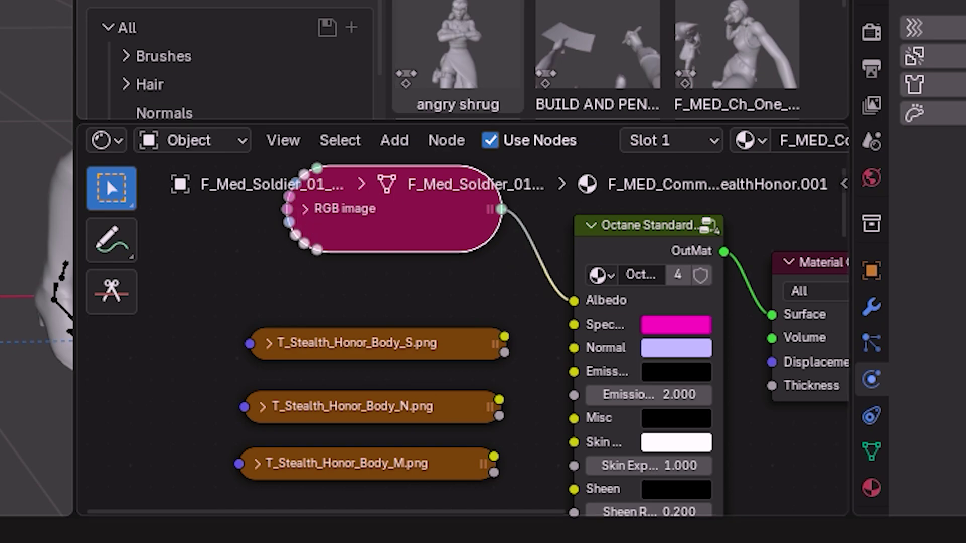
Replace T_Stealth_Honor_Body_S with an RGB image node linked to the Specular input
click(266, 344)
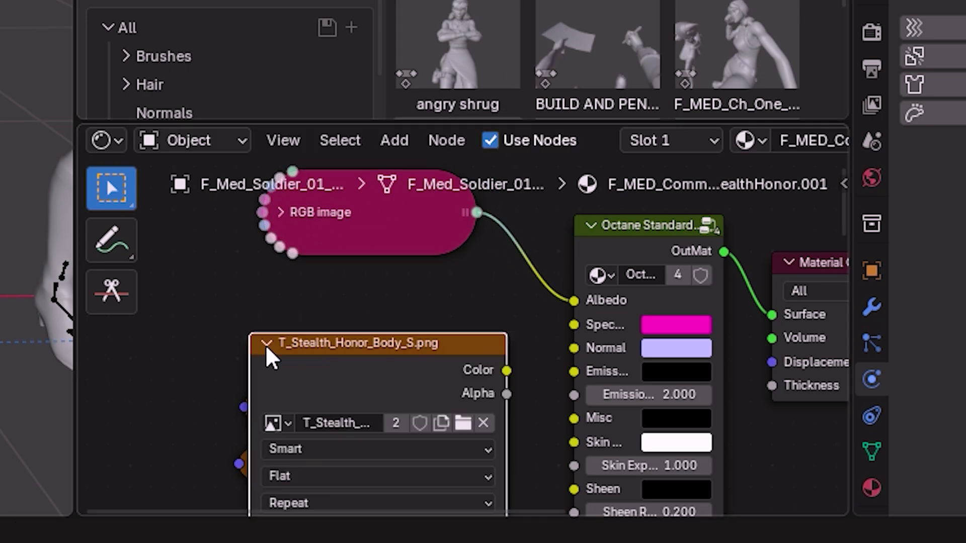
drag(289, 341, 290, 321)
key(ctrl+v)
click(602, 434)
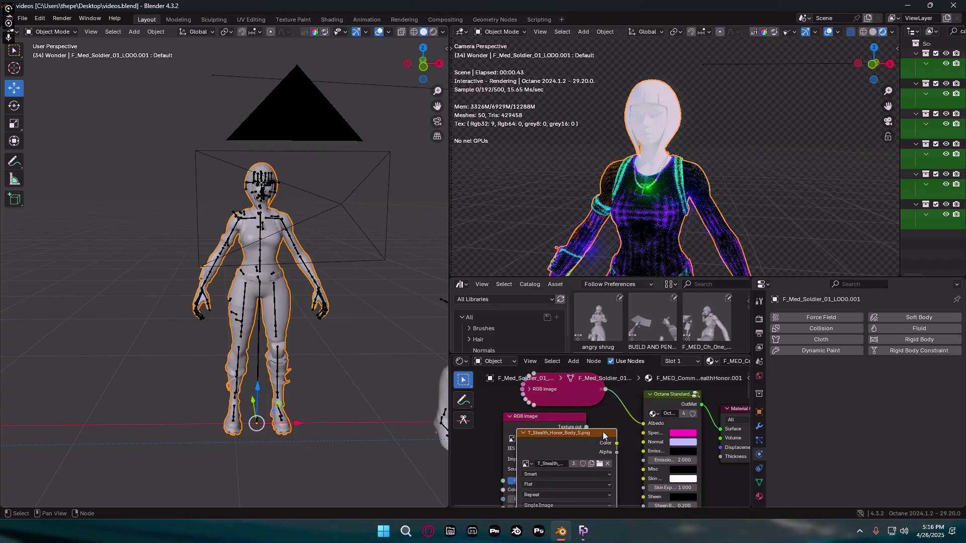
key(x)
drag(586, 427, 643, 433)
key(h)
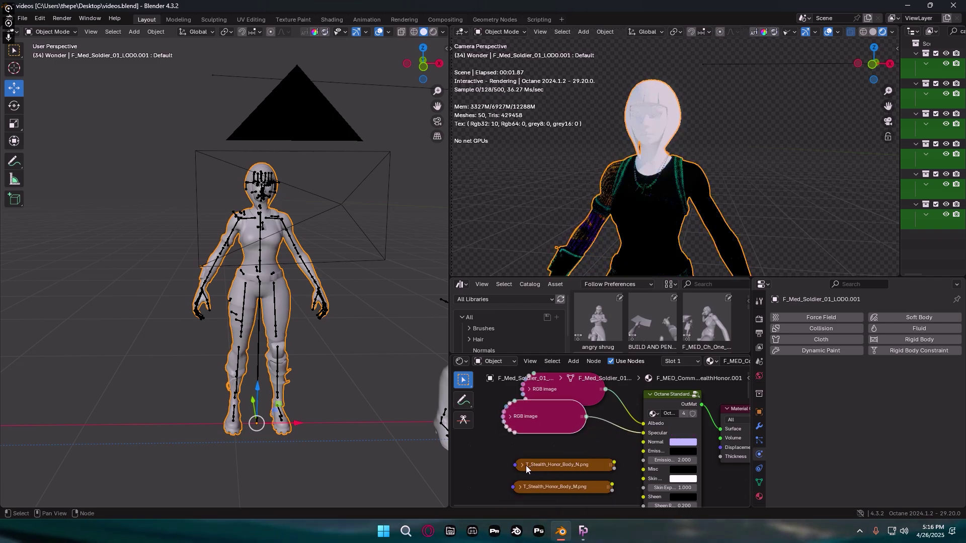
Replace T_Stealth_Honor_Body_N and link the remaining textures to Normal and Misc
click(522, 465)
drag(555, 473, 549, 445)
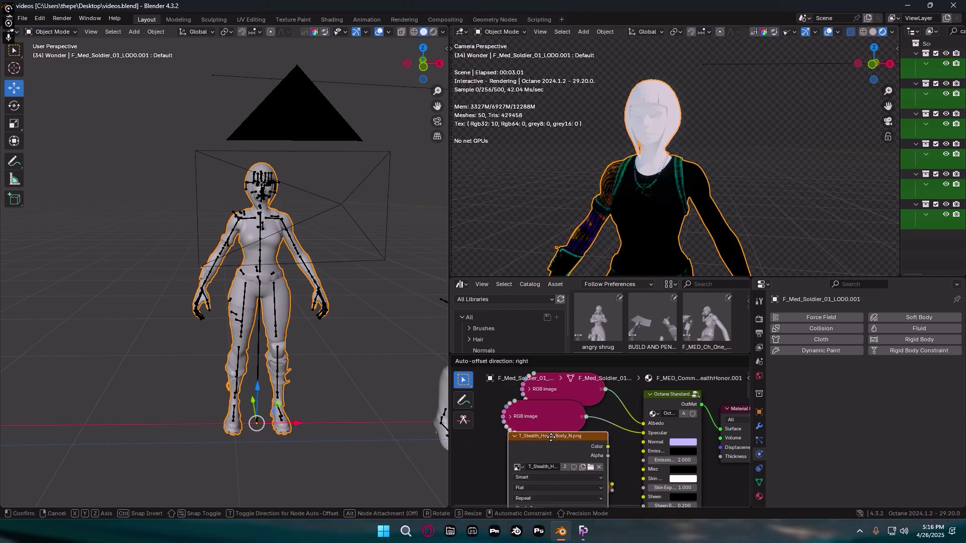
key(x)
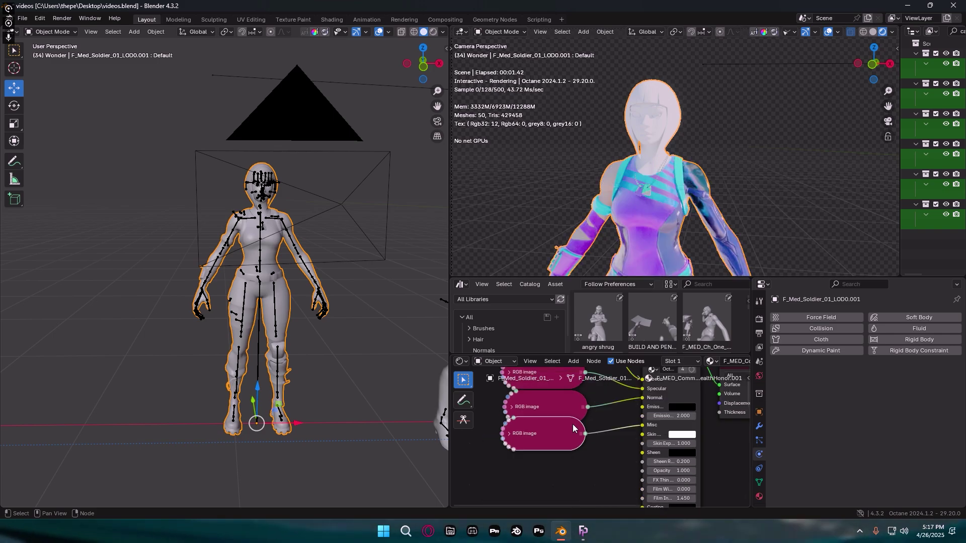
middle_drag(573, 427, 568, 454)
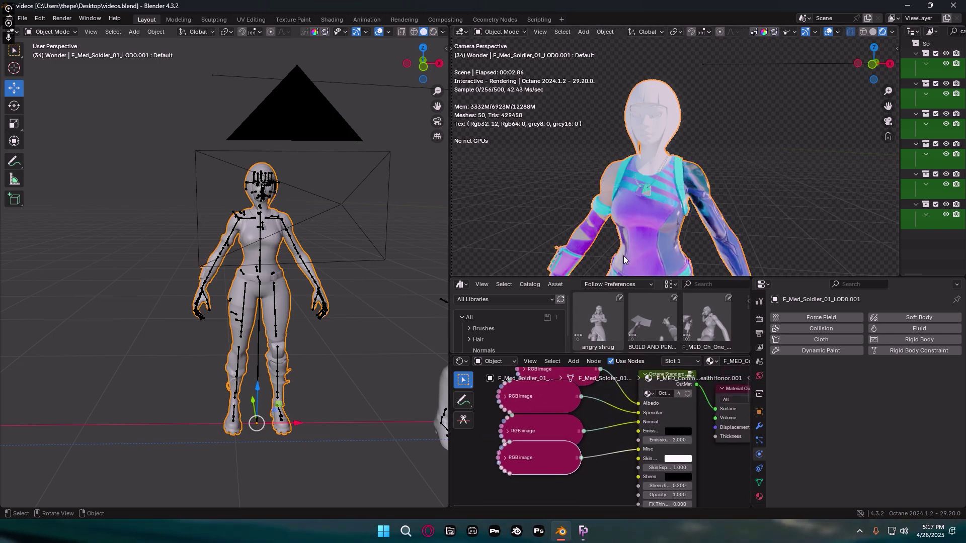
scroll(654, 198, down, 3)
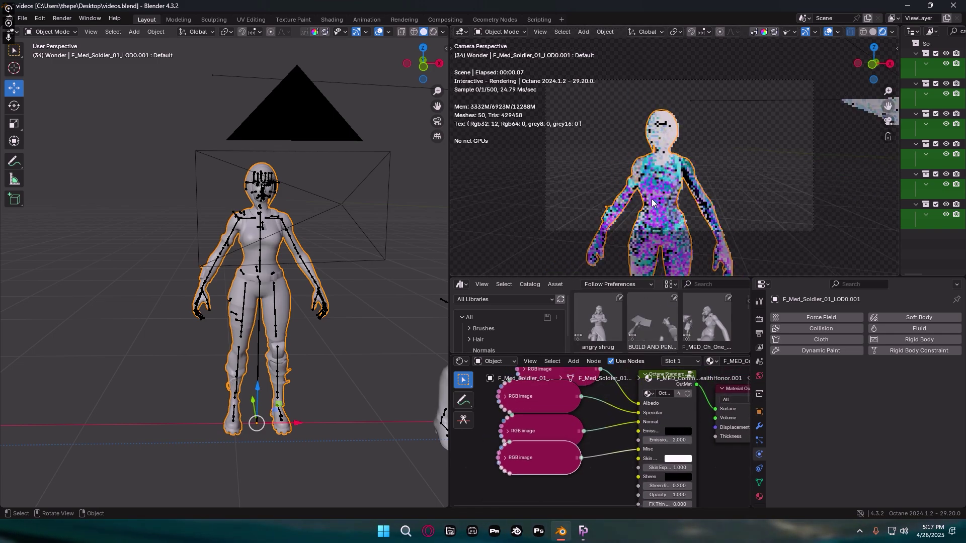
scroll(652, 202, up, 3)
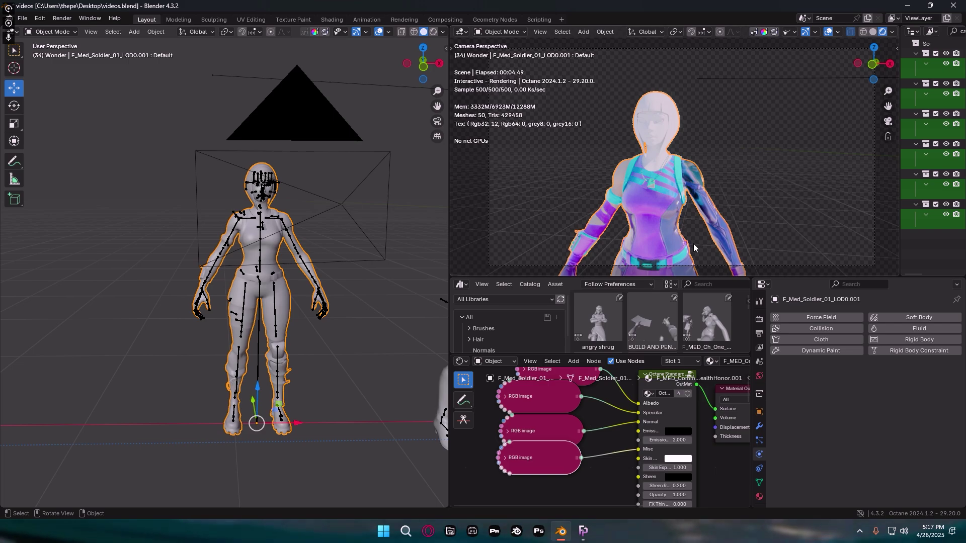
scroll(590, 430, down, 2)
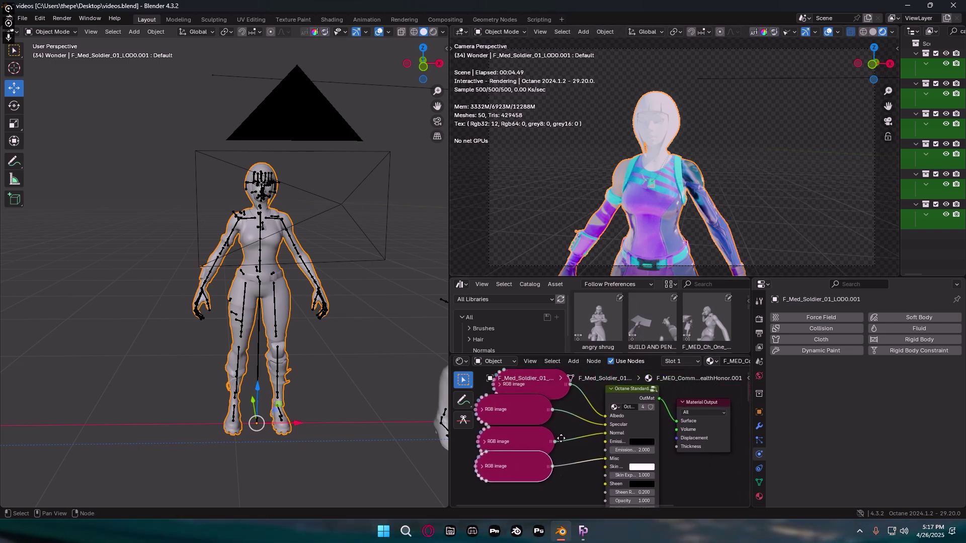
Save the file and switch to the Head material slot in the Material properties
key(ctrl+s)
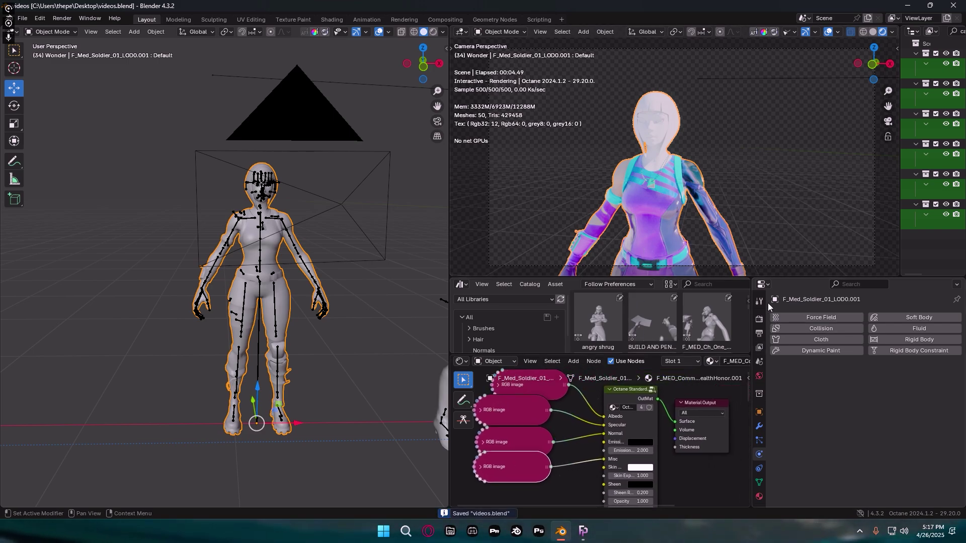
click(759, 497)
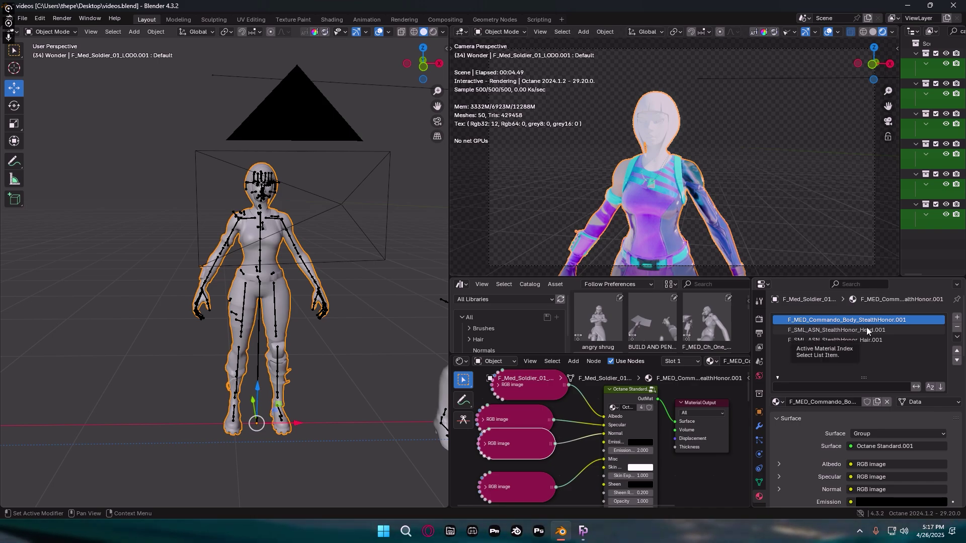
click(843, 332)
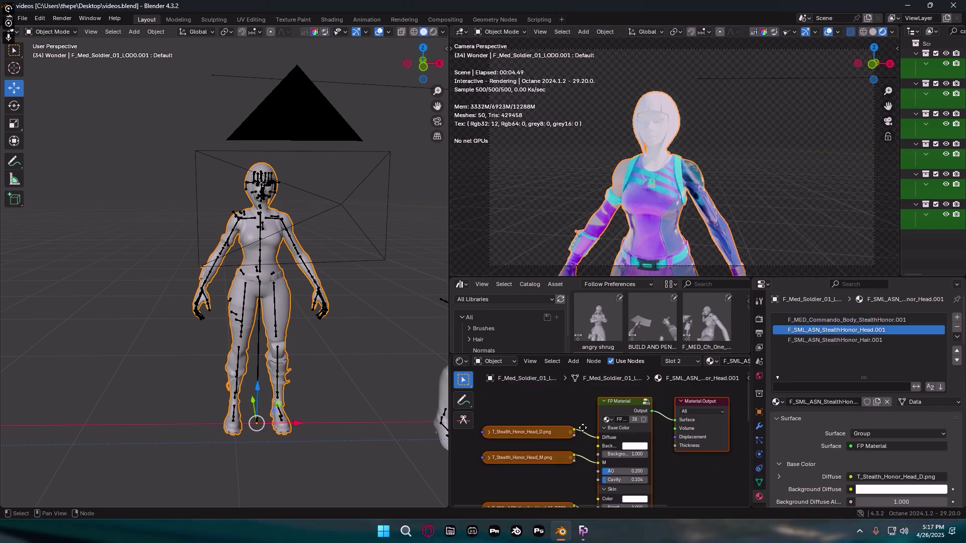
middle_drag(583, 426, 579, 418)
Replace the head's FP Material node with an Octane Standard node wired to the Surface output
click(623, 396)
key(x)
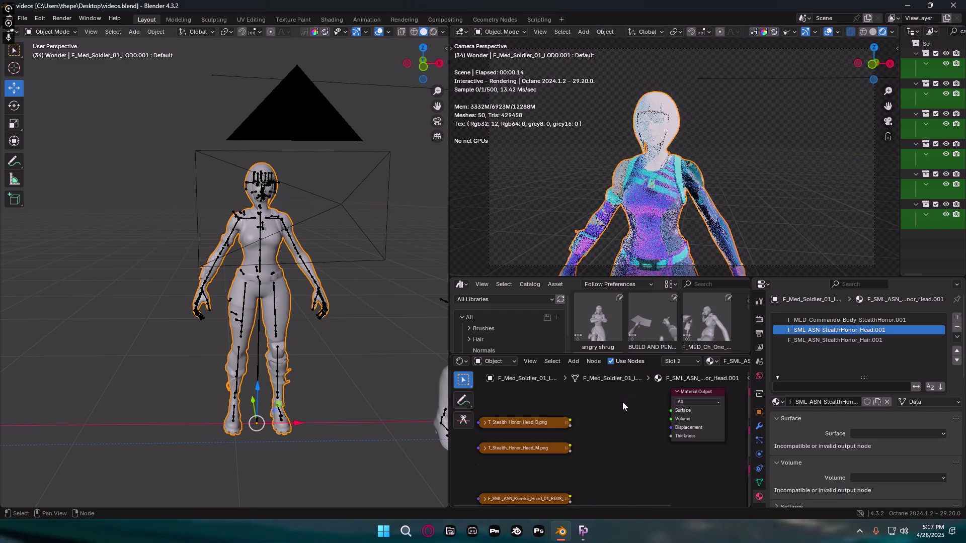
key(shift+a)
mouse_move(616, 414)
text(octa)
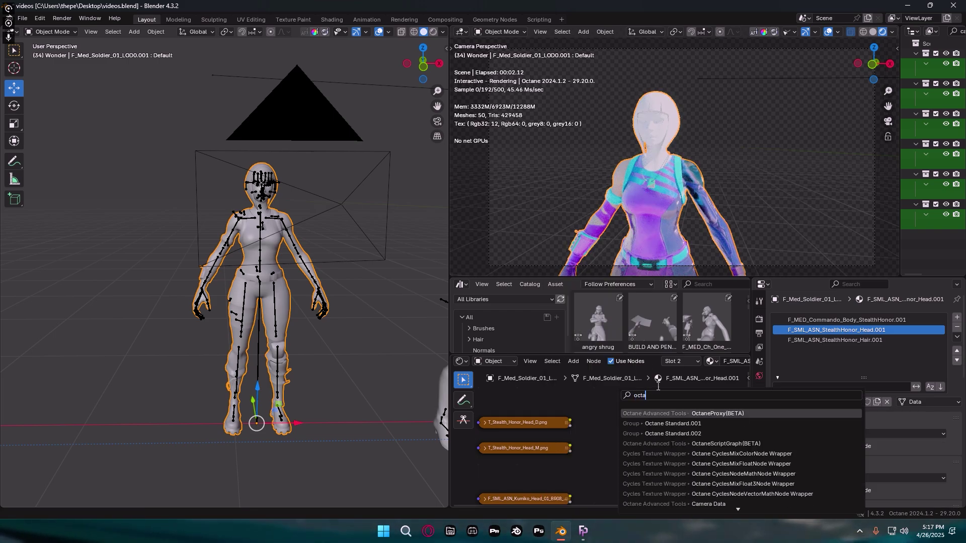
click(674, 423)
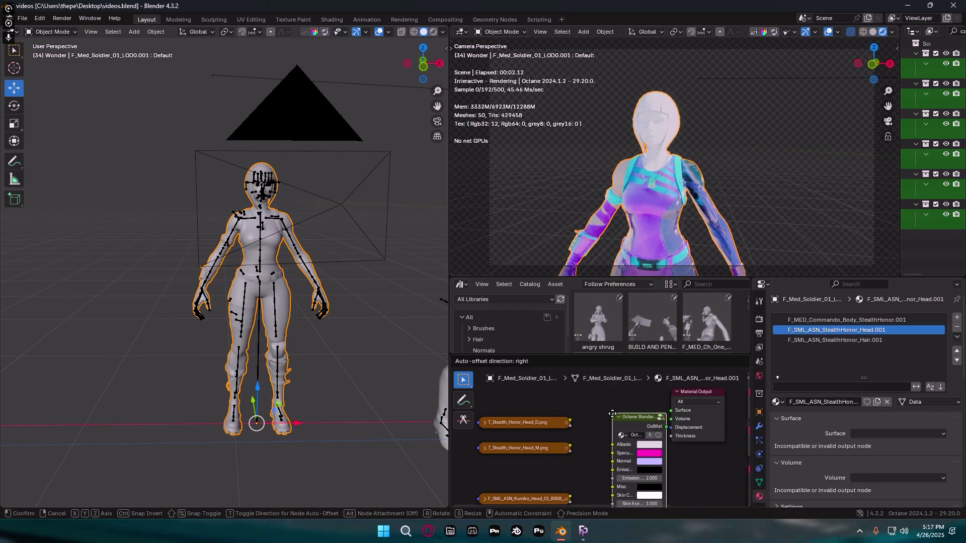
click(642, 400)
drag(642, 401, 671, 410)
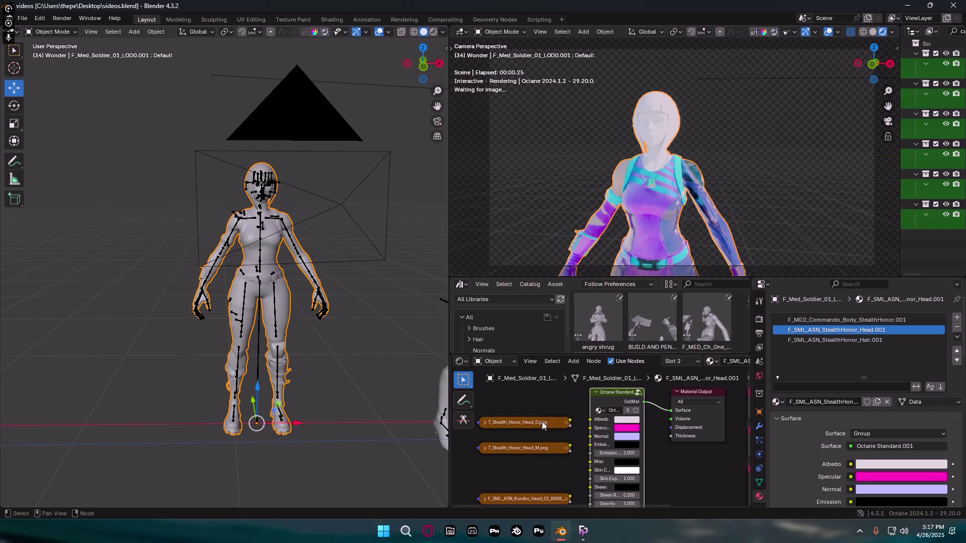
Rearrange the Head_M and Head_S texture nodes around the new shader
middle_drag(551, 446, 557, 418)
drag(556, 418, 560, 444)
drag(542, 489, 529, 390)
Turn the Head_D texture into an RGB image node connected to Albedo
click(491, 395)
click(569, 396)
key(x)
click(490, 397)
drag(563, 390, 595, 391)
scroll(557, 412, up, 3)
middle_drag(558, 412, 599, 391)
Turn Head_S into an RGB image node and link the head textures to Specular and Normal
click(521, 396)
drag(523, 433, 478, 403)
click(598, 397)
key(x)
drag(576, 420, 653, 391)
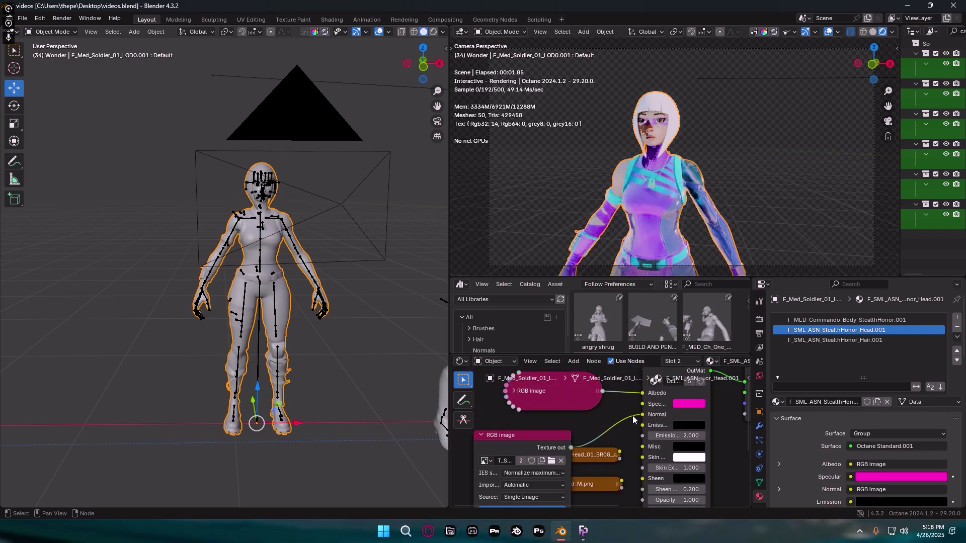
drag(642, 414, 643, 404)
click(481, 435)
middle_drag(563, 468, 557, 433)
click(526, 419)
drag(584, 444, 652, 382)
scroll(604, 427, down, 3)
drag(610, 422, 566, 436)
Give the Hair material an Octane Standard shader wired to the output, then save
key(ctrl+s)
click(835, 340)
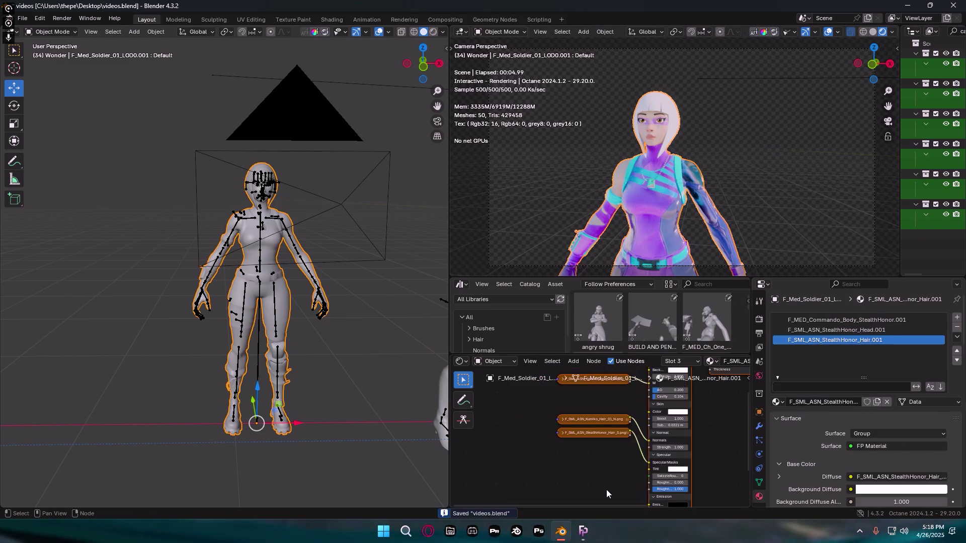
key(Delete)
middle_drag(603, 489, 611, 403)
key(shift+a)
key(ctrl+s)
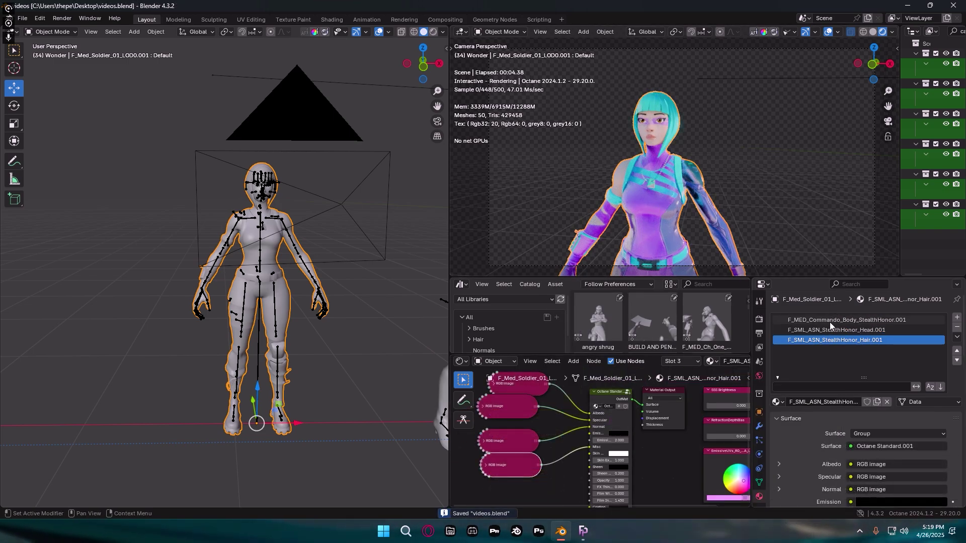
Select the Wonder armature and move it back along Y, cancelling the trial rotation
scroll(604, 211, up, 1)
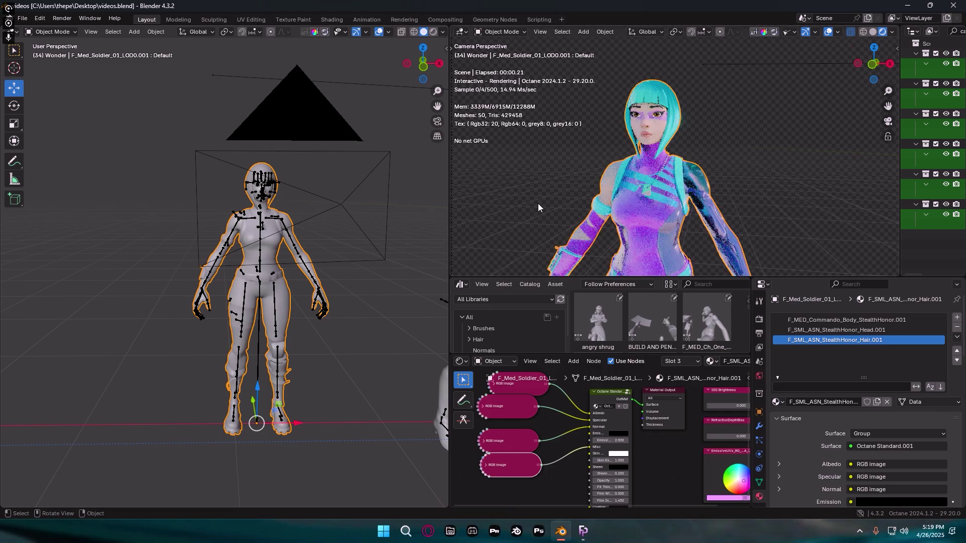
middle_drag(275, 287, 280, 290)
click(265, 297)
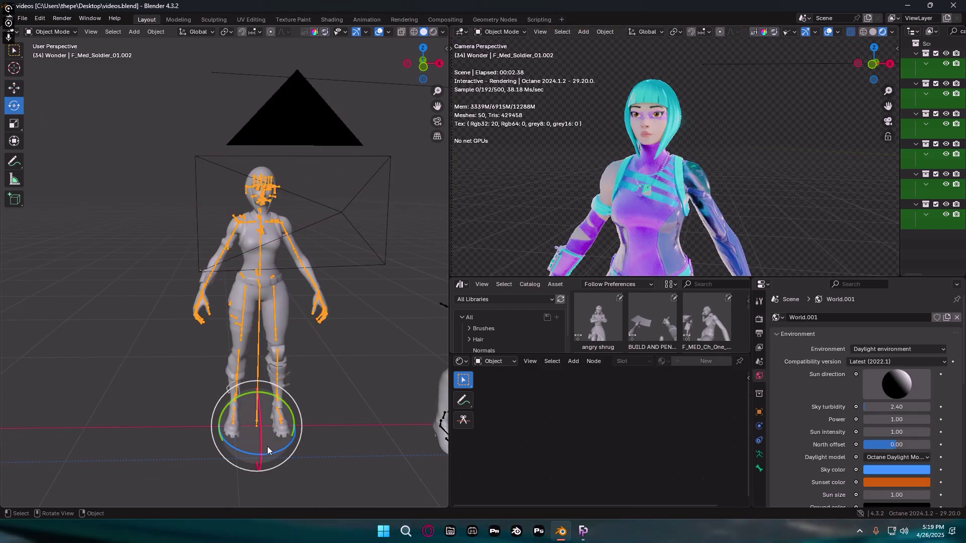
drag(275, 457, 275, 432)
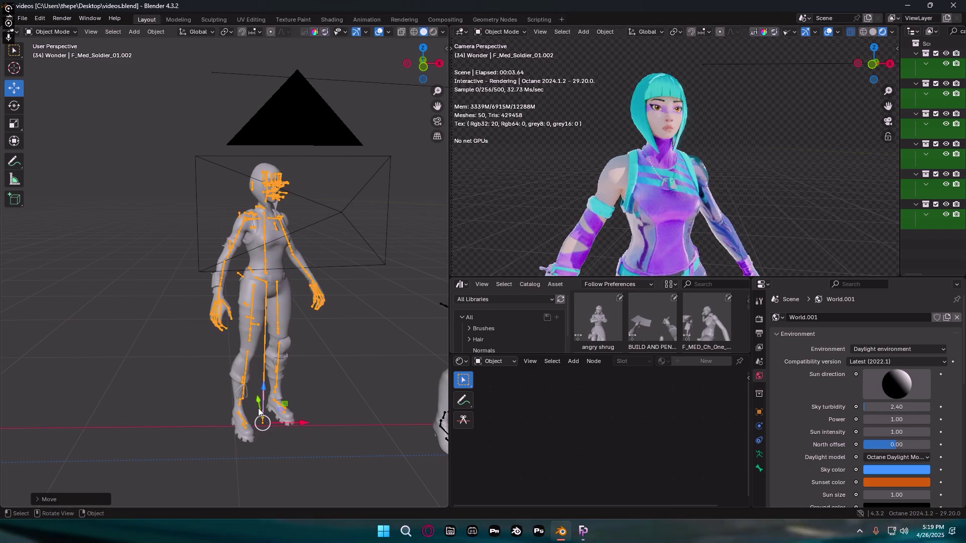
mouse_move(258, 410)
mouse_down()
mouse_move(297, 343)
mouse_move(254, 384)
mouse_move(255, 413)
mouse_up()
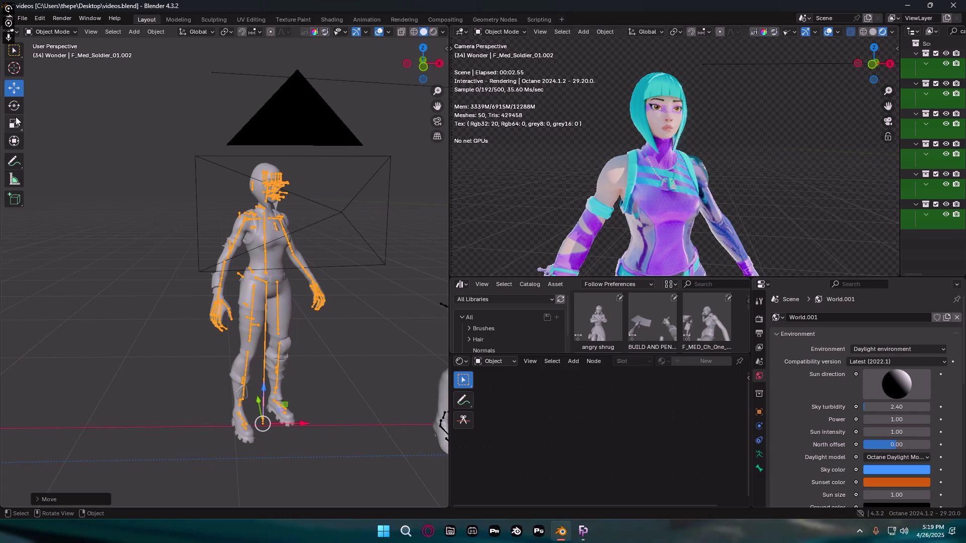
drag(289, 447, 350, 418)
right_click(274, 453)
Rotate the Wonder armature slightly about Z, save, and check Camera.002's 18 mm perspective lens
middle_drag(350, 418, 346, 342)
drag(254, 478, 247, 479)
key(ctrl+s)
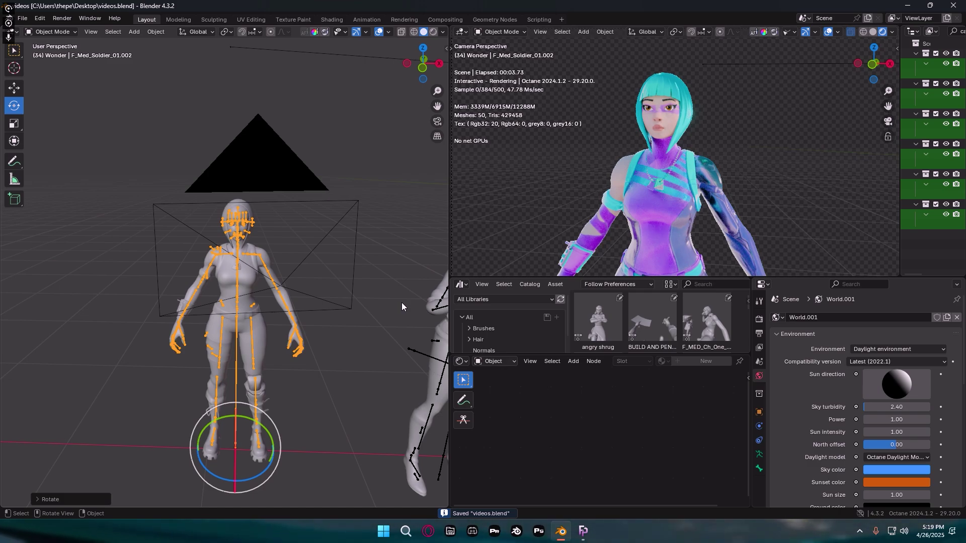
click(336, 308)
click(118, 115)
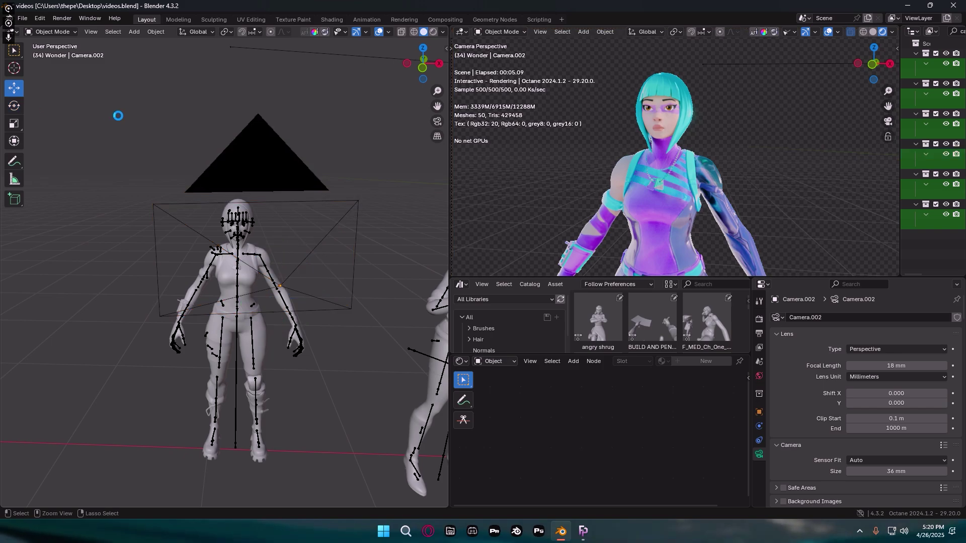